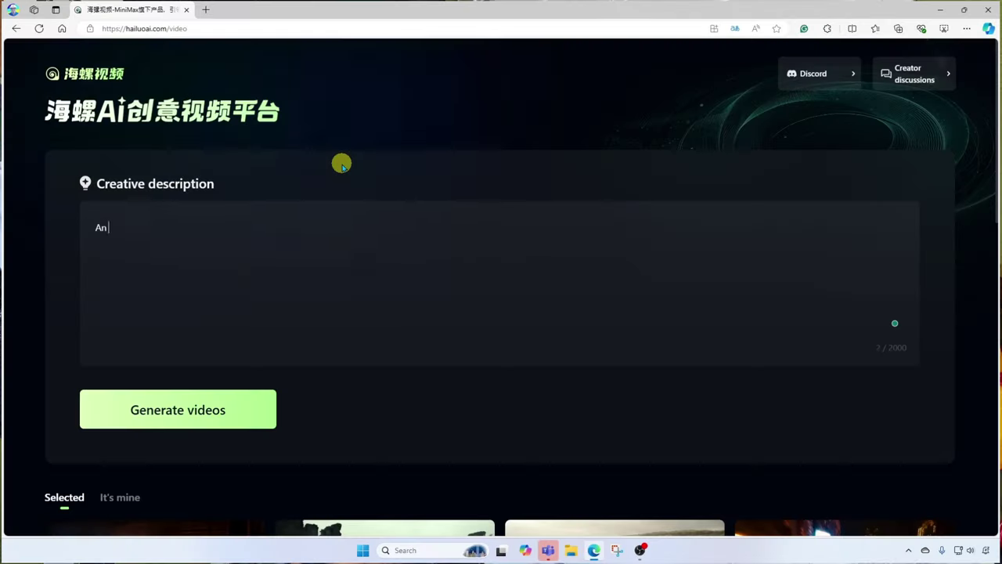
Step: Enter 'ultra 4k video of a baby in a rock ban' as the Creative description
{"action": "type", "text": "ultra 4k video of a baby in a rock ban"}
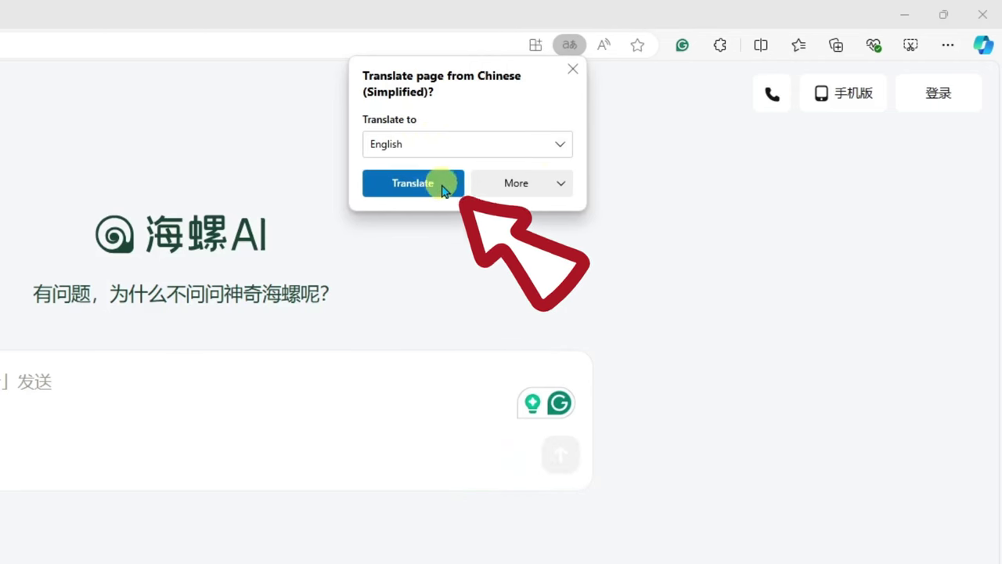
Step: Translate the Chinese Hailuo AI home page into English with Edge's Translate popup
{"action": "left_click", "coordinate": [445, 186]}
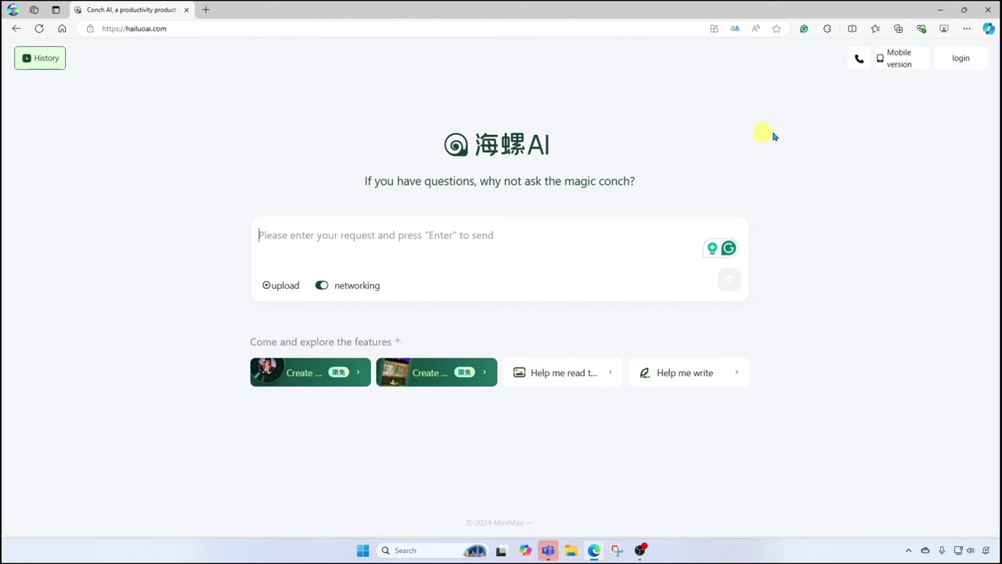
Step: Open the login form and select the +1 United States calling code
{"action": "left_click", "coordinate": [944, 62]}
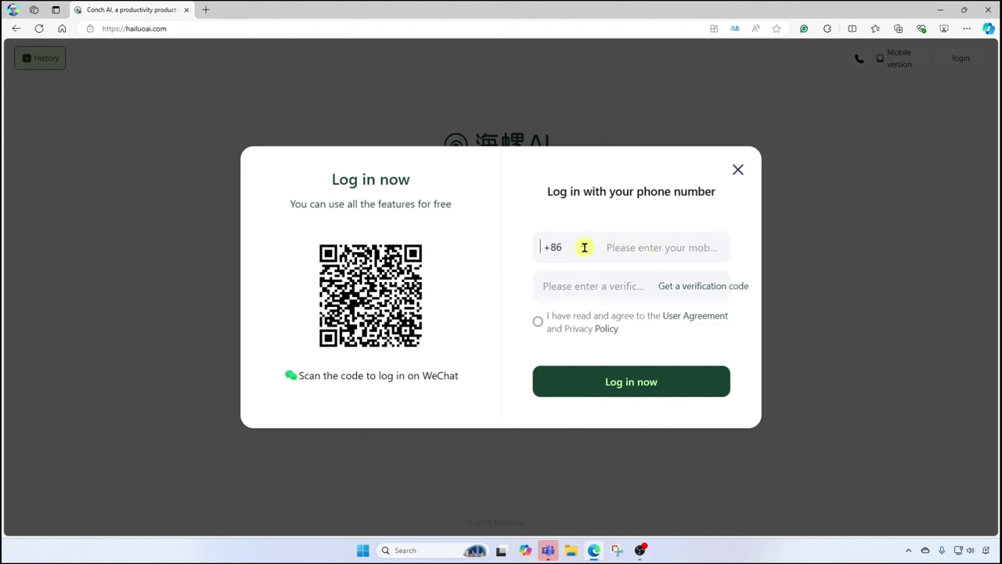
{"action": "left_click", "coordinate": [584, 247]}
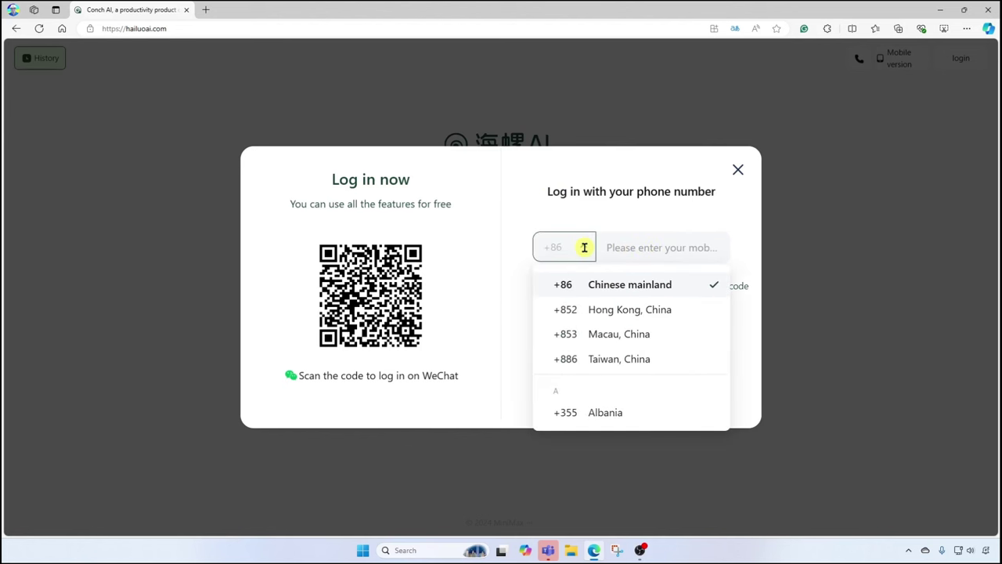
{"action": "scroll", "coordinate": [689, 309], "scroll_direction": "down", "scroll_amount": 15}
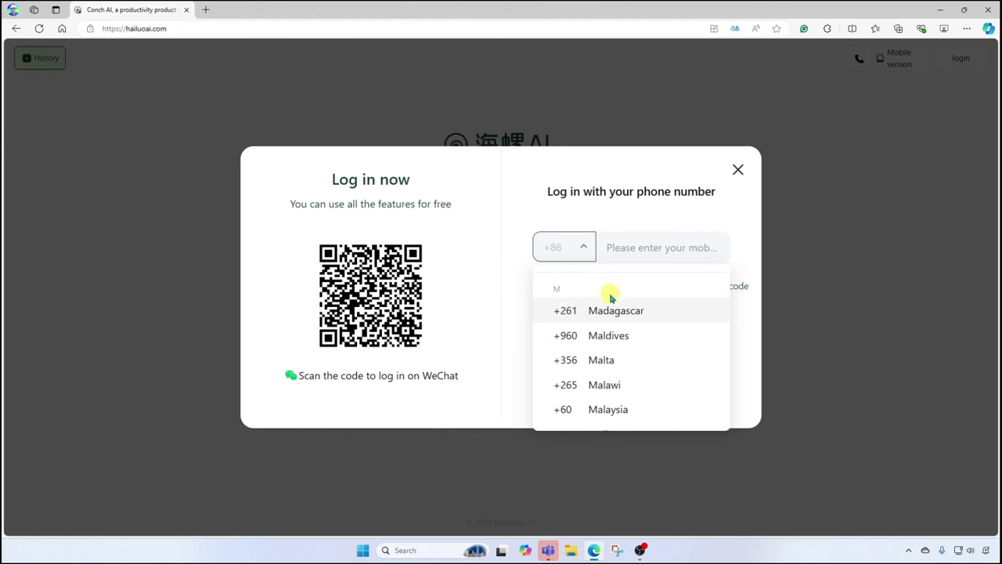
{"action": "scroll", "coordinate": [666, 324], "scroll_direction": "down", "scroll_amount": 2}
{"action": "scroll", "coordinate": [641, 305], "scroll_direction": "down", "scroll_amount": 2}
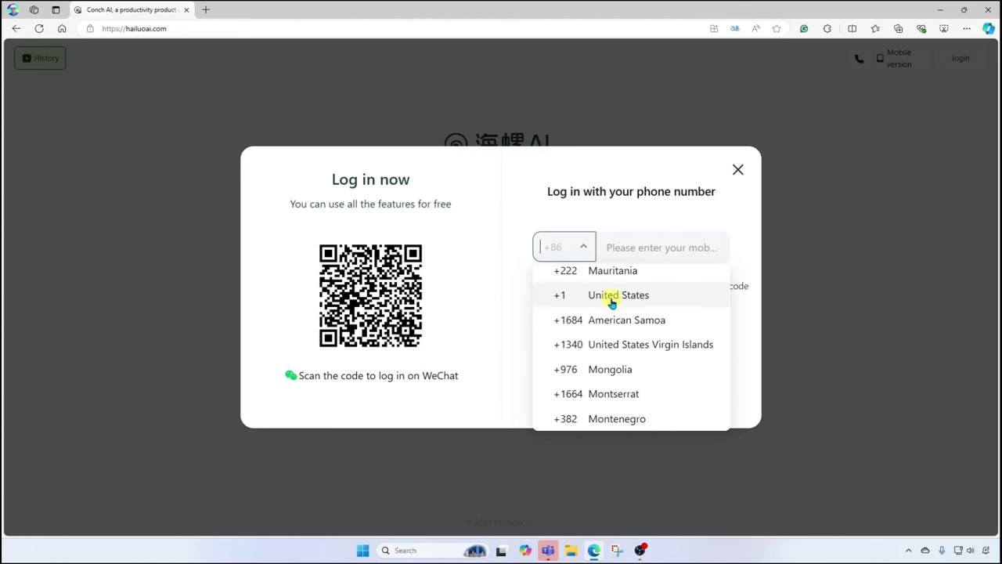
{"action": "left_click", "coordinate": [610, 296]}
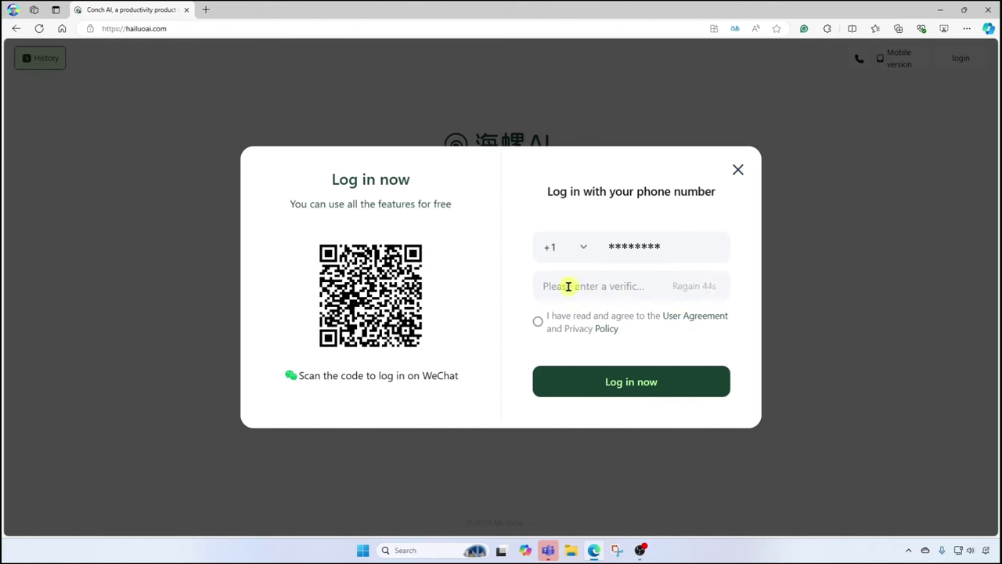
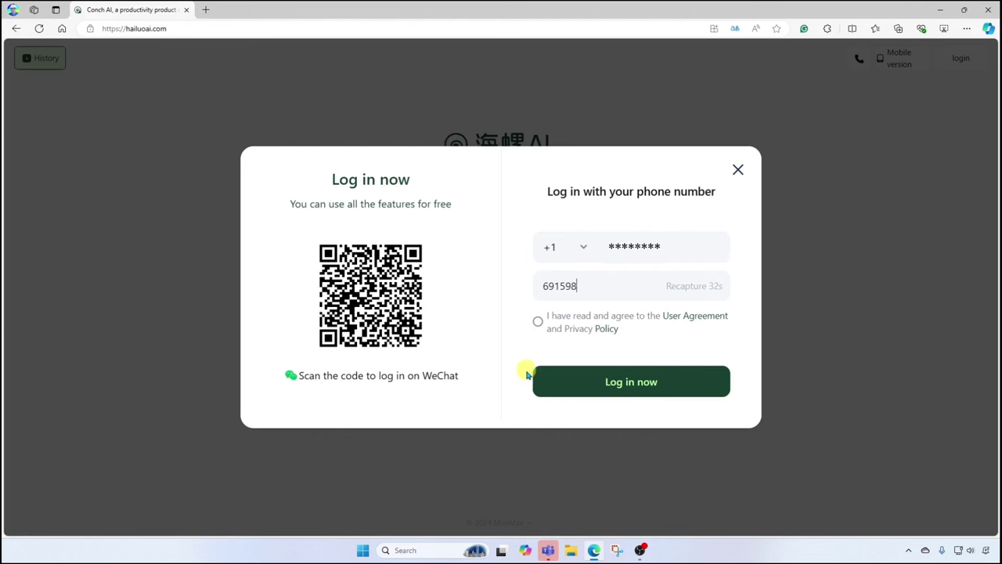
{"action": "left_click", "coordinate": [629, 383]}
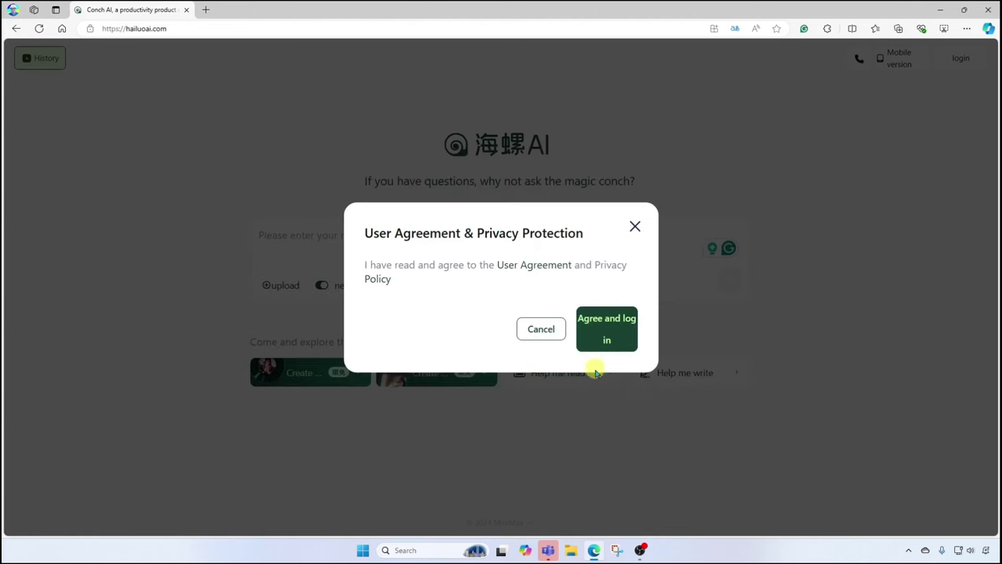
{"action": "left_click", "coordinate": [615, 325]}
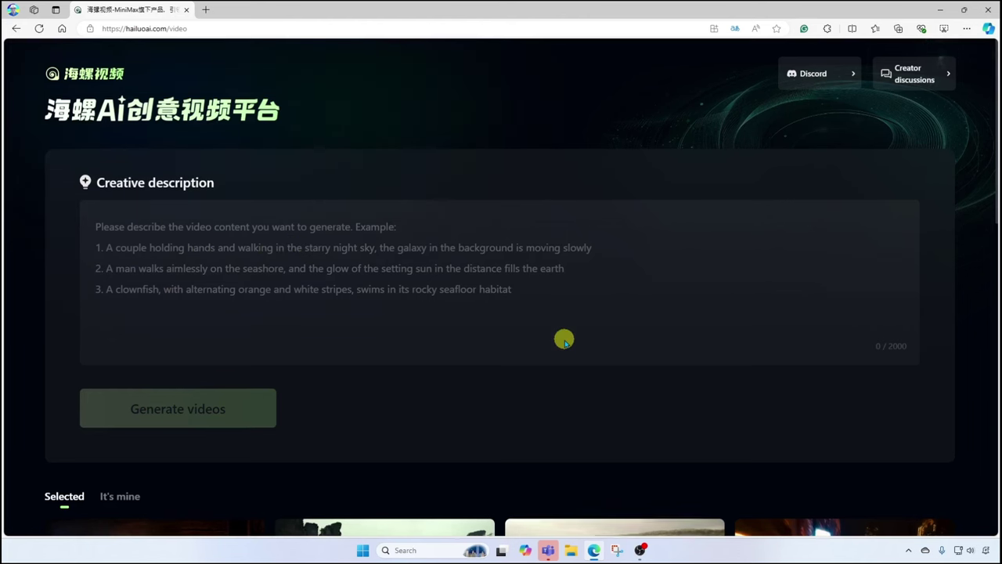
{"action": "scroll", "coordinate": [563, 341], "scroll_direction": "down", "scroll_amount": 2}
{"action": "scroll", "coordinate": [564, 340], "scroll_direction": "down", "scroll_amount": 1}
{"action": "scroll", "coordinate": [564, 340], "scroll_direction": "down", "scroll_amount": 1}
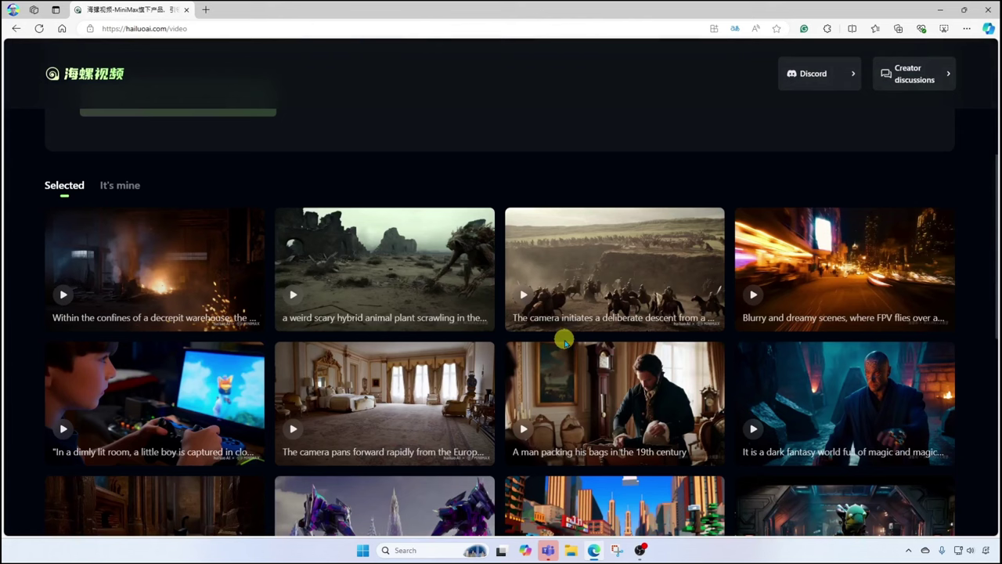
{"action": "scroll", "coordinate": [528, 133], "scroll_direction": "down", "scroll_amount": 3}
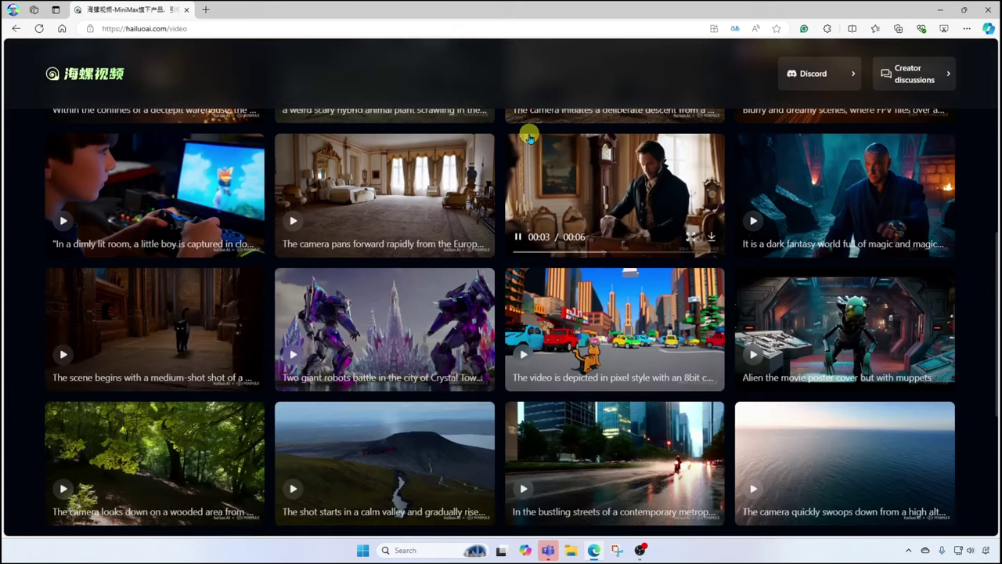
{"action": "scroll", "coordinate": [528, 137], "scroll_direction": "down", "scroll_amount": 2}
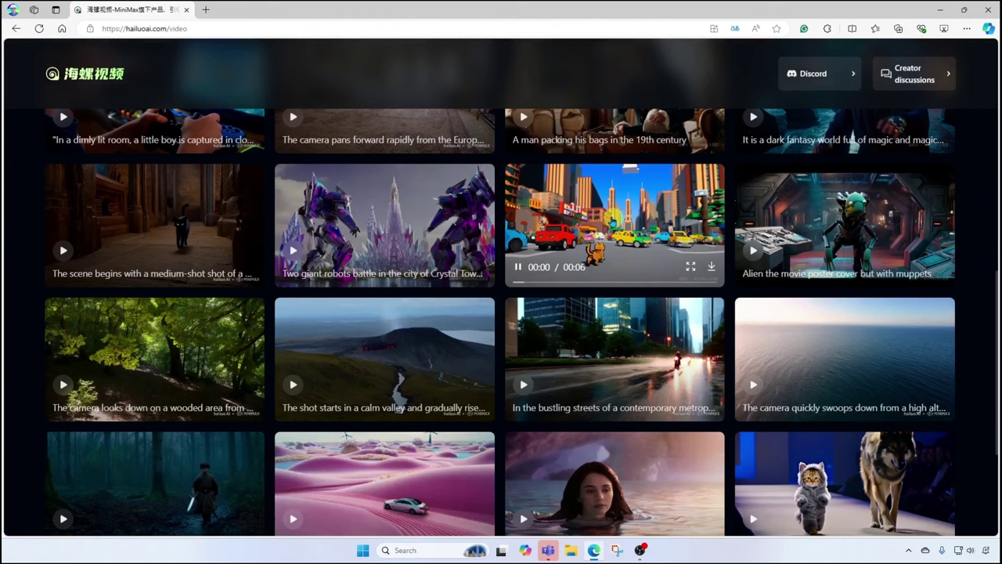
{"action": "scroll", "coordinate": [551, 208], "scroll_direction": "down", "scroll_amount": 2}
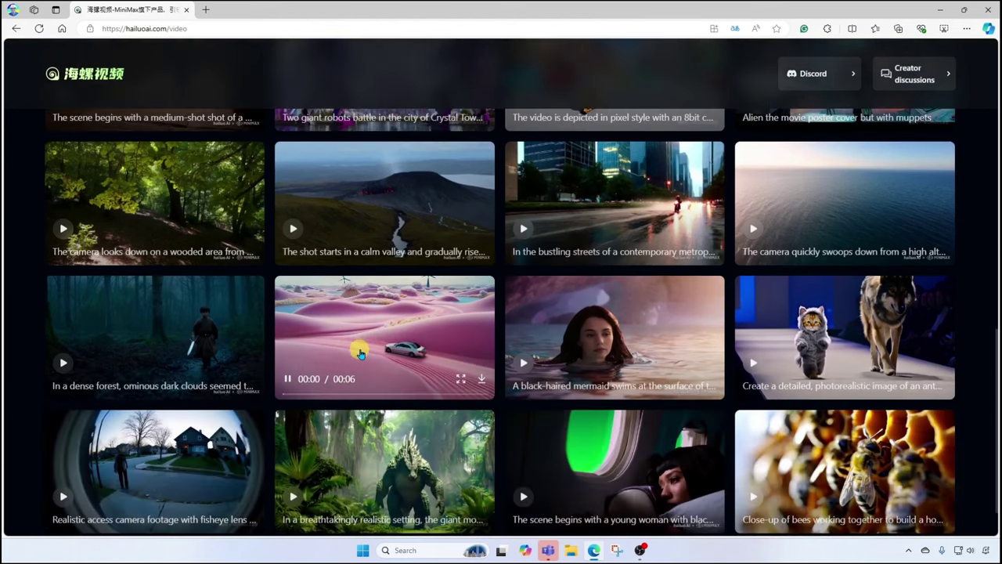
{"action": "left_click", "coordinate": [376, 346]}
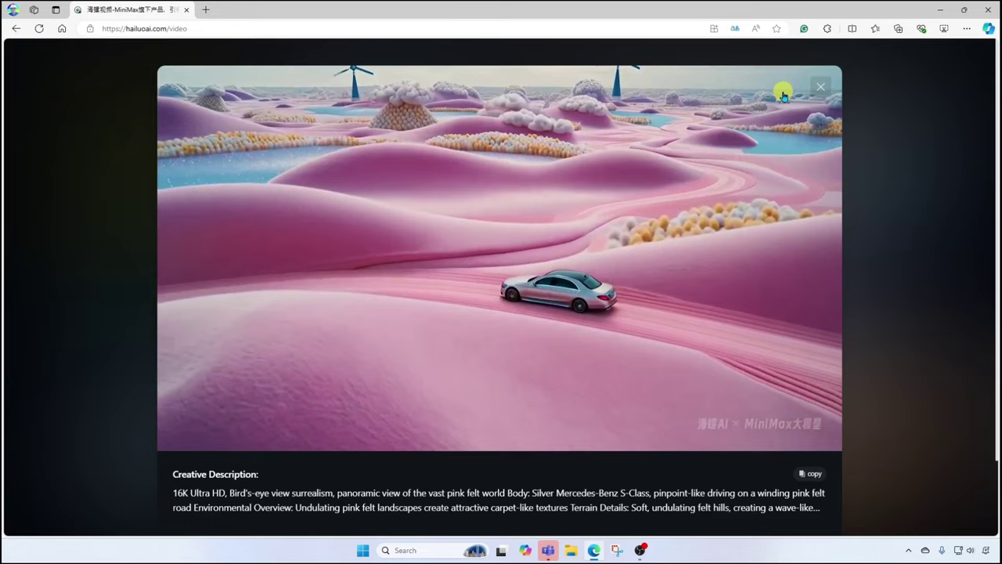
{"action": "left_click", "coordinate": [821, 86]}
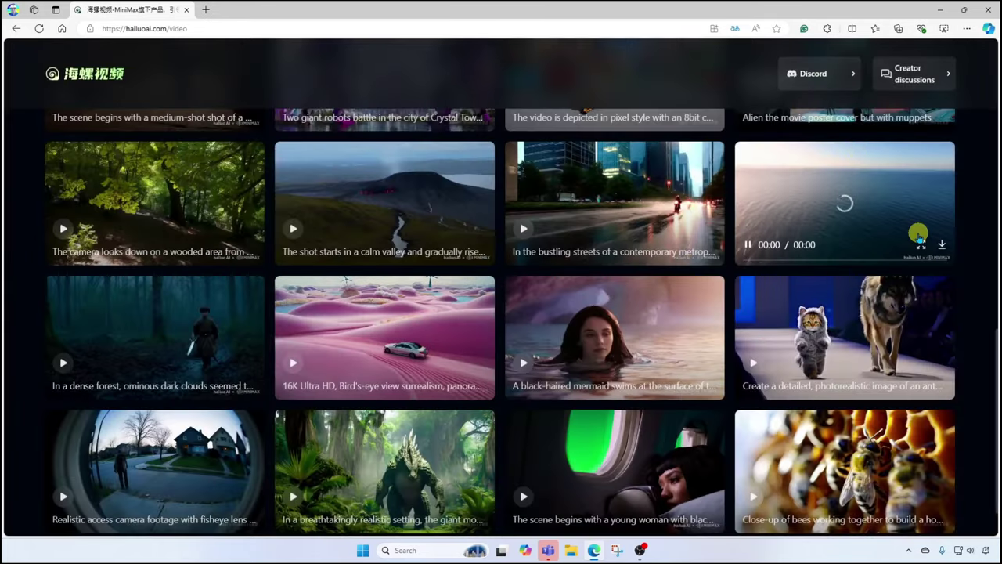
{"action": "scroll", "coordinate": [916, 227], "scroll_direction": "up", "scroll_amount": 5}
{"action": "scroll", "coordinate": [918, 232], "scroll_direction": "up", "scroll_amount": 3}
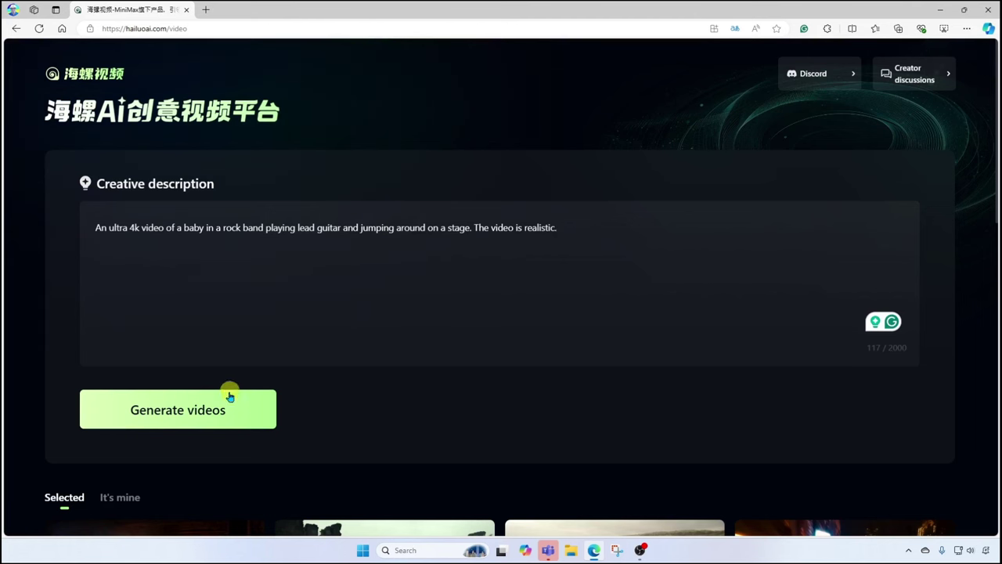
Step: Generate the baby lead-guitarist video and scroll down to follow its progress
{"action": "left_click", "coordinate": [174, 414]}
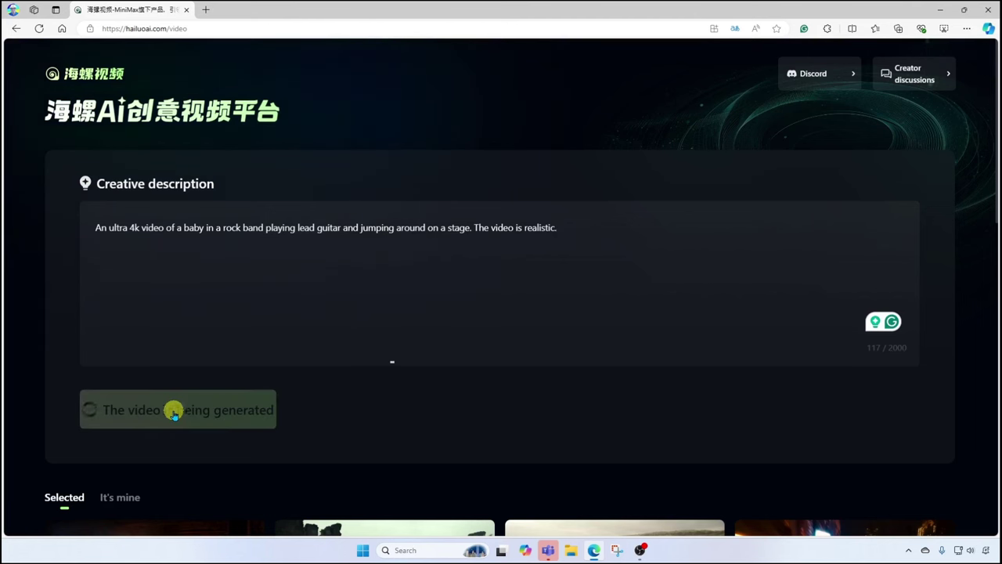
{"action": "scroll", "coordinate": [21, 335], "scroll_direction": "down", "scroll_amount": 1}
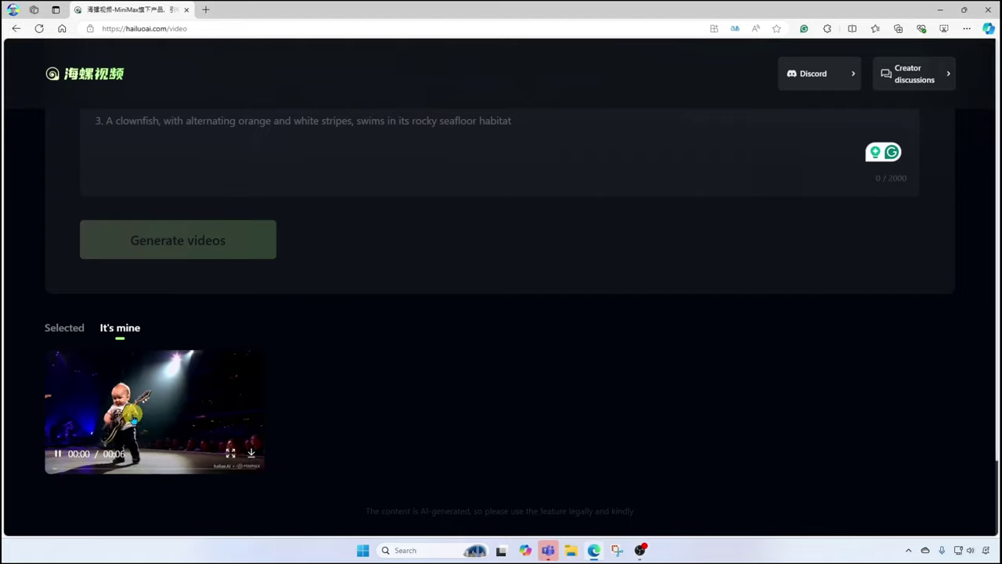
Step: Watch the baby guitarist clip in the large player, pause it, and download it
{"action": "left_click", "coordinate": [132, 412]}
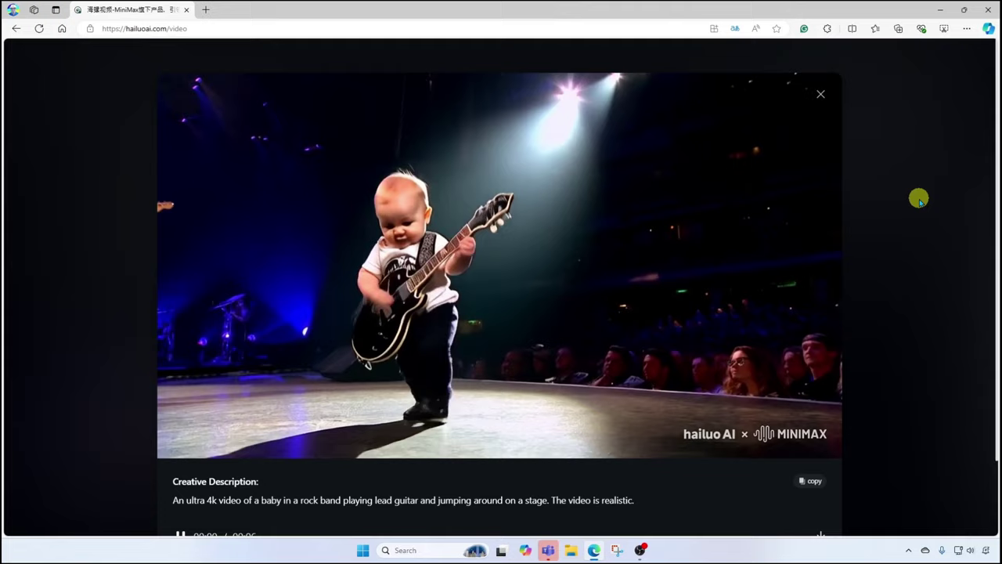
{"action": "scroll", "coordinate": [919, 201], "scroll_direction": "down", "scroll_amount": 2}
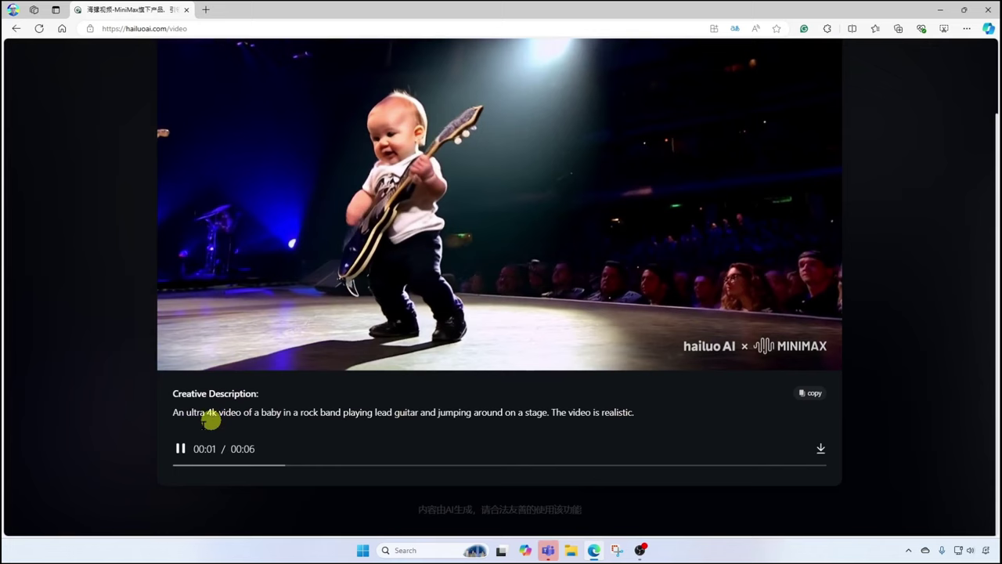
{"action": "left_click", "coordinate": [179, 451]}
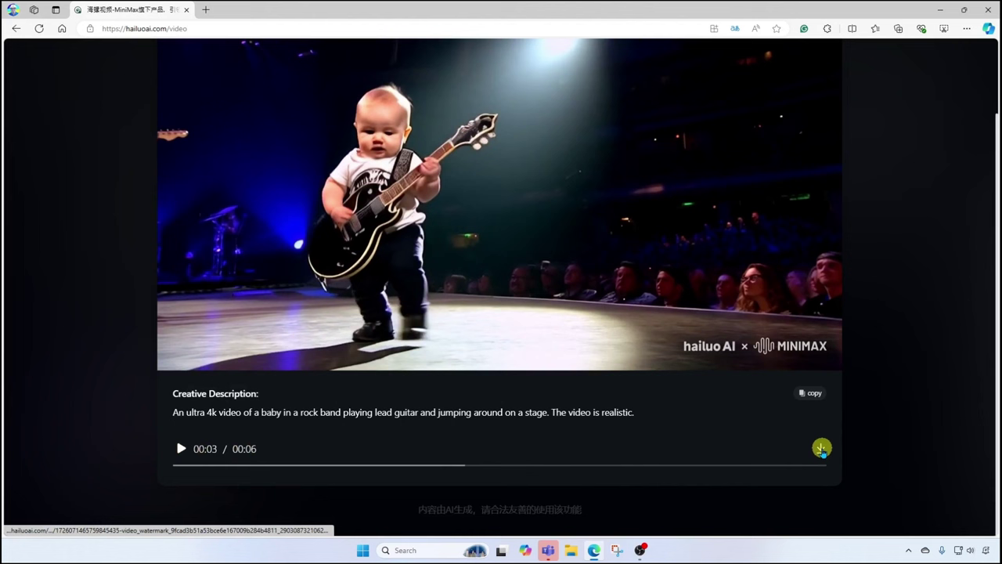
{"action": "left_click", "coordinate": [821, 447]}
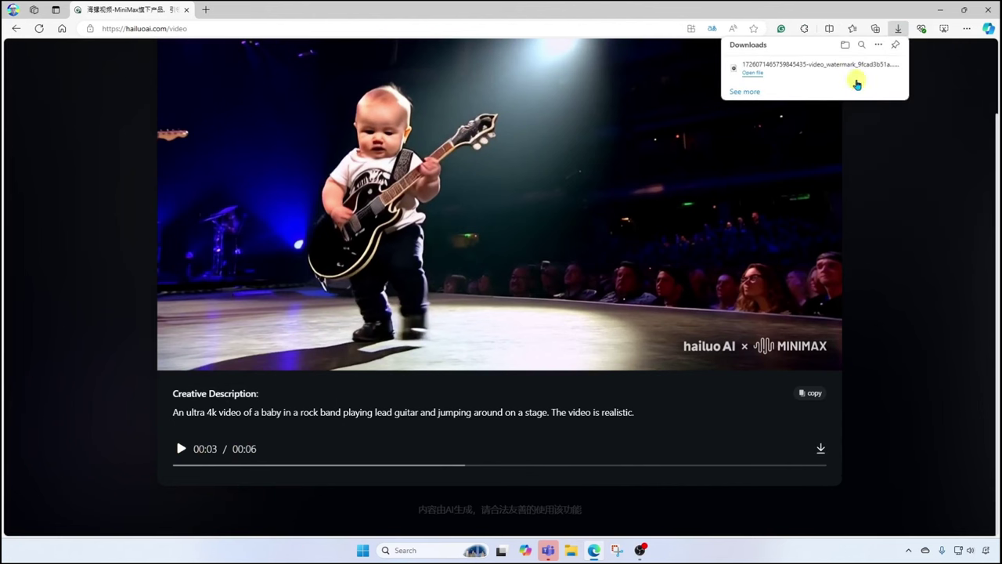
Step: Rename the downloaded clip 'Baby Rocker' and drag it from Downloads into the videos folder
{"action": "left_click", "coordinate": [845, 45]}
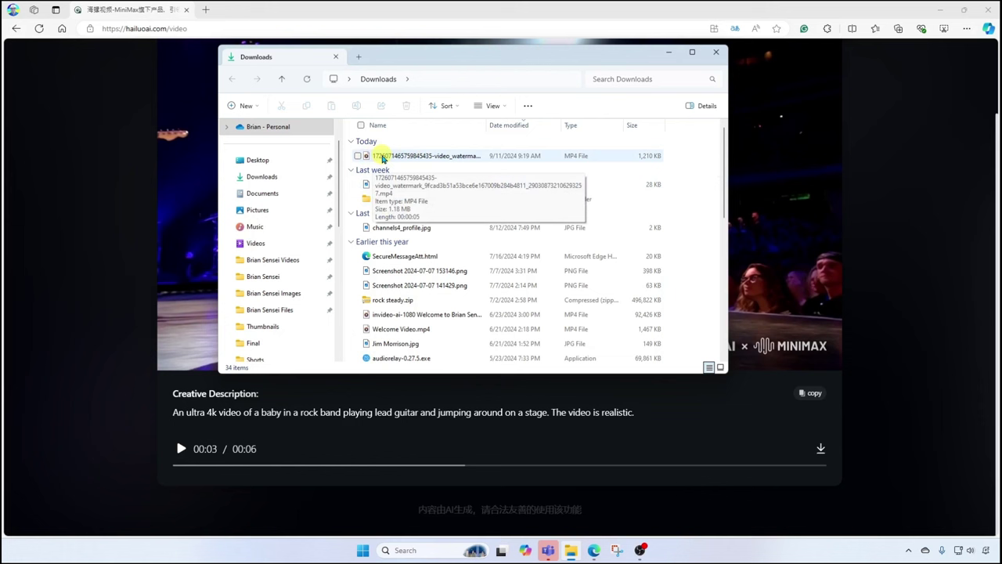
{"action": "left_click", "coordinate": [383, 158]}
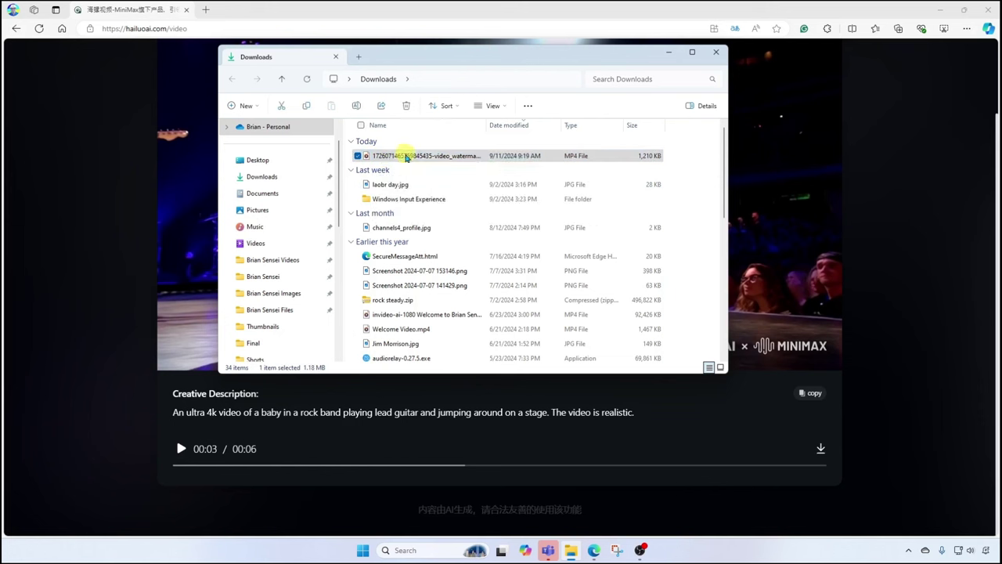
{"action": "right_click", "coordinate": [383, 155]}
{"action": "left_click", "coordinate": [356, 107]}
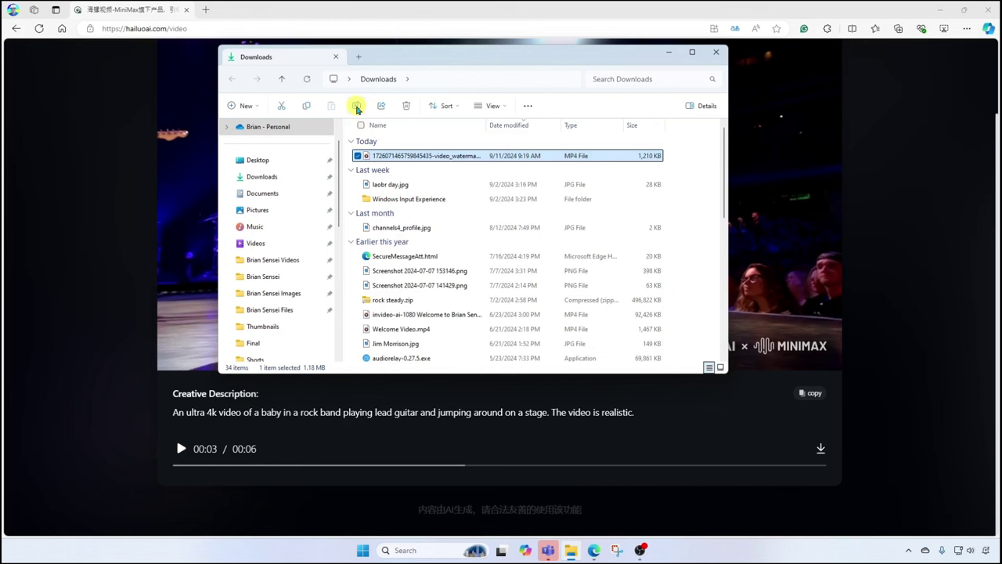
{"action": "type", "text": "Baby Rocker"}
{"action": "key", "text": "Return"}
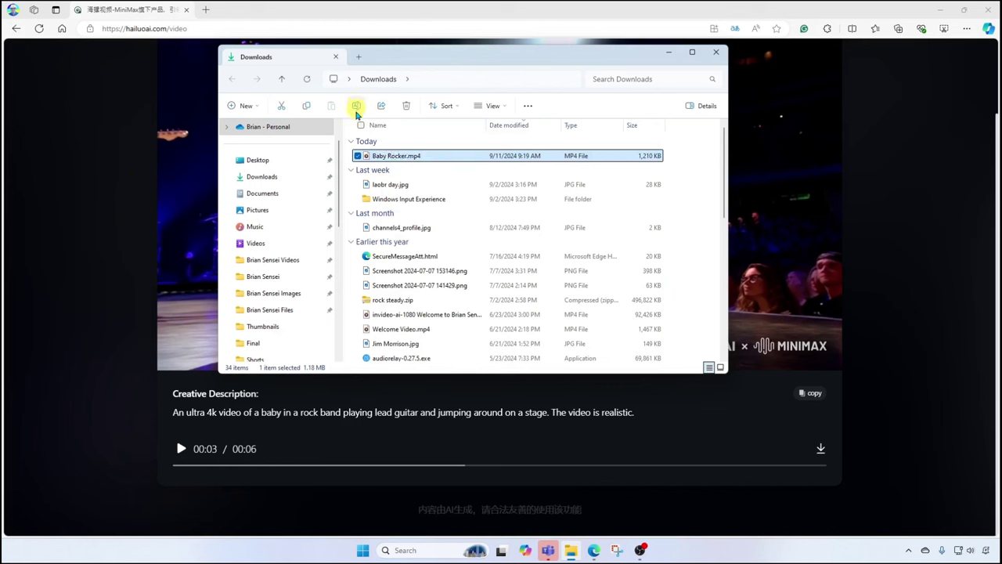
{"action": "left_click_drag", "start_coordinate": [353, 157], "coordinate": [280, 268]}
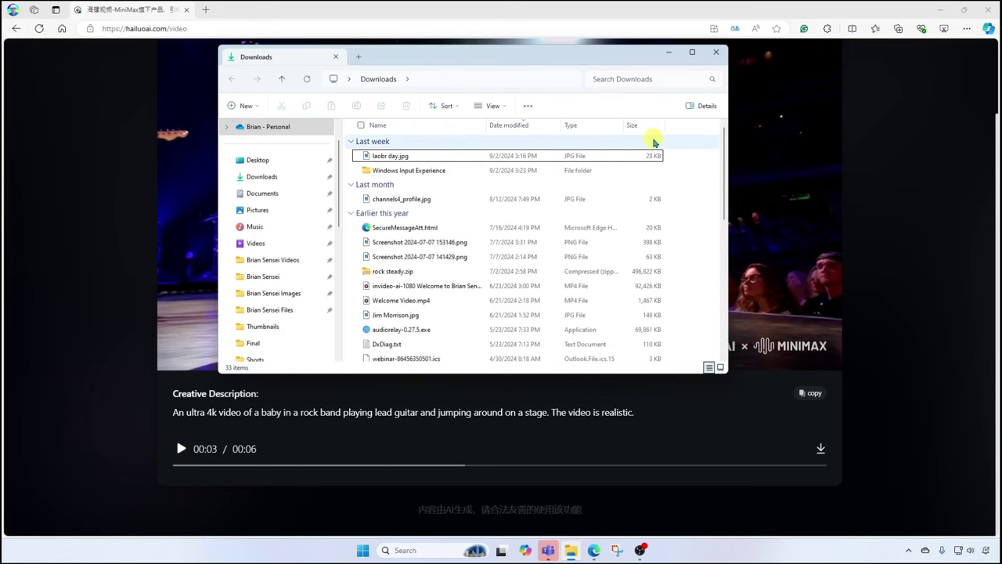
{"action": "left_click", "coordinate": [716, 52]}
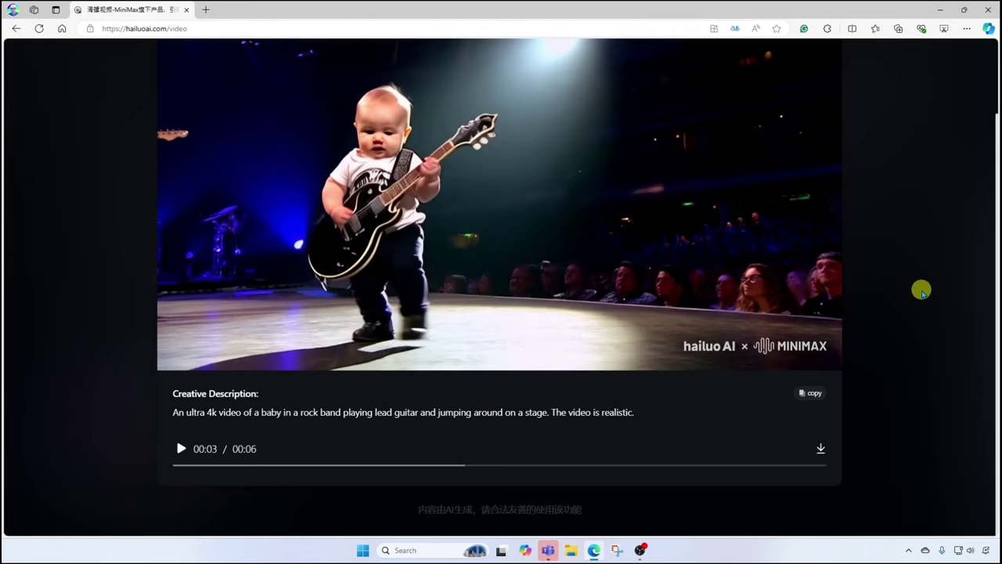
Step: Close the clip's player modal and scroll back to the top of the generation page
{"action": "scroll", "coordinate": [921, 291], "scroll_direction": "up", "scroll_amount": 1}
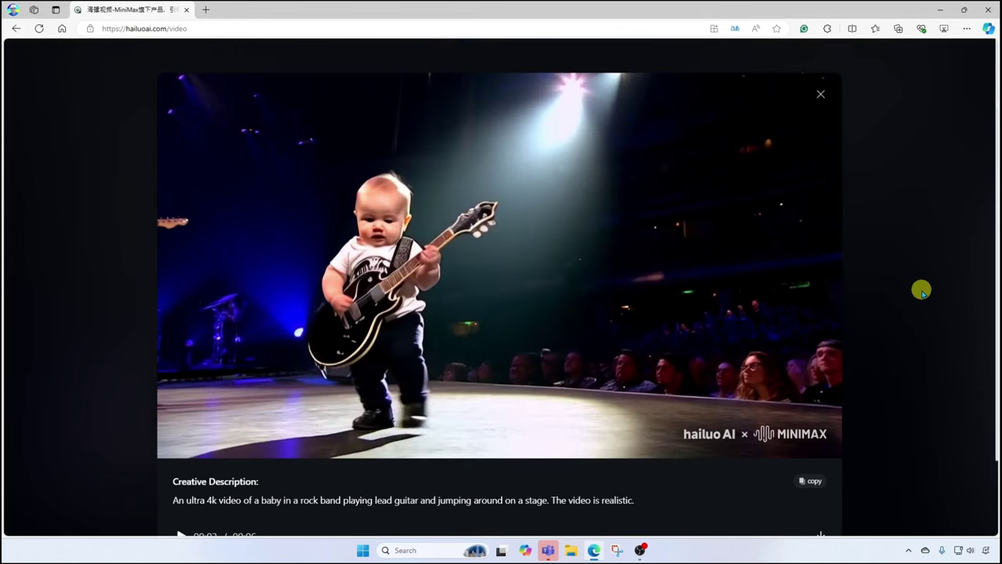
{"action": "left_click", "coordinate": [820, 93]}
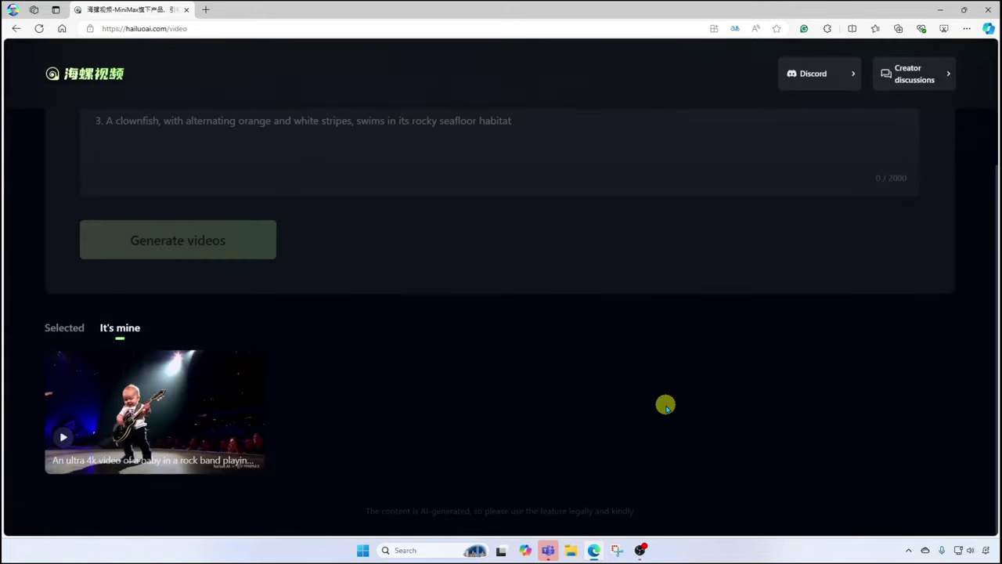
{"action": "scroll", "coordinate": [666, 405], "scroll_direction": "up", "scroll_amount": 2}
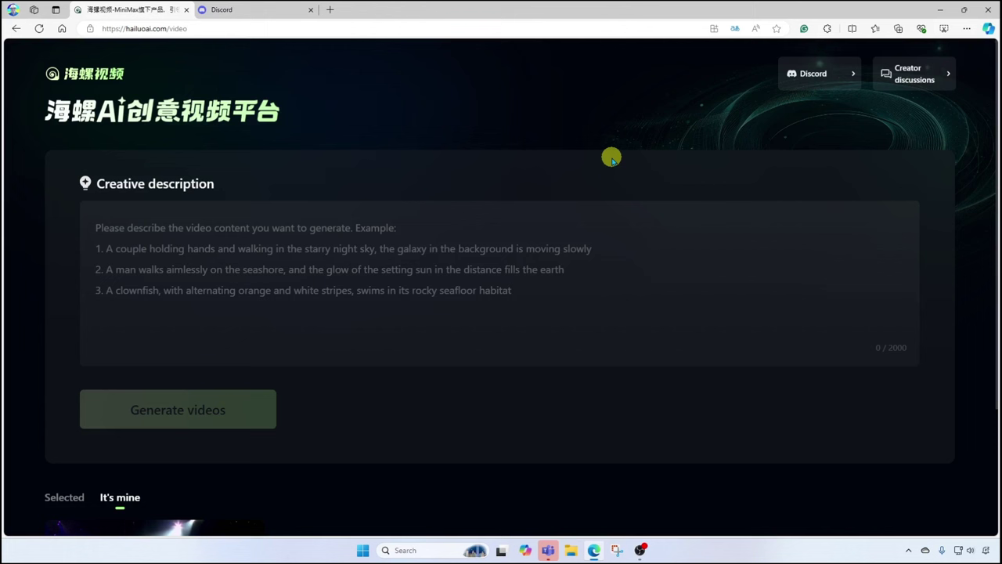